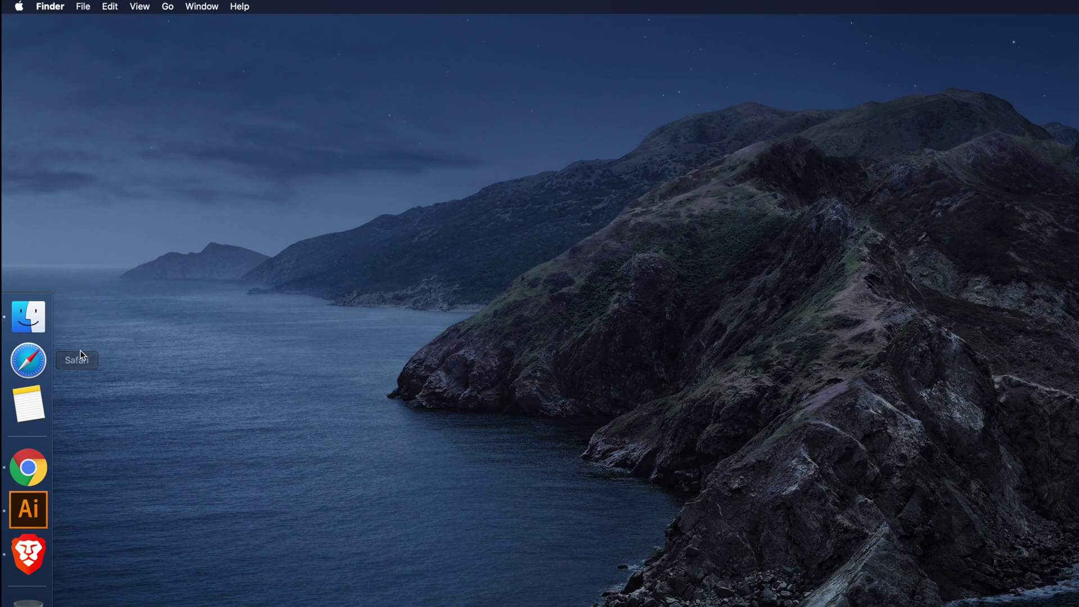
Open a Finder window on Recents and scroll the sidebar down to the Tags section
click(28, 317)
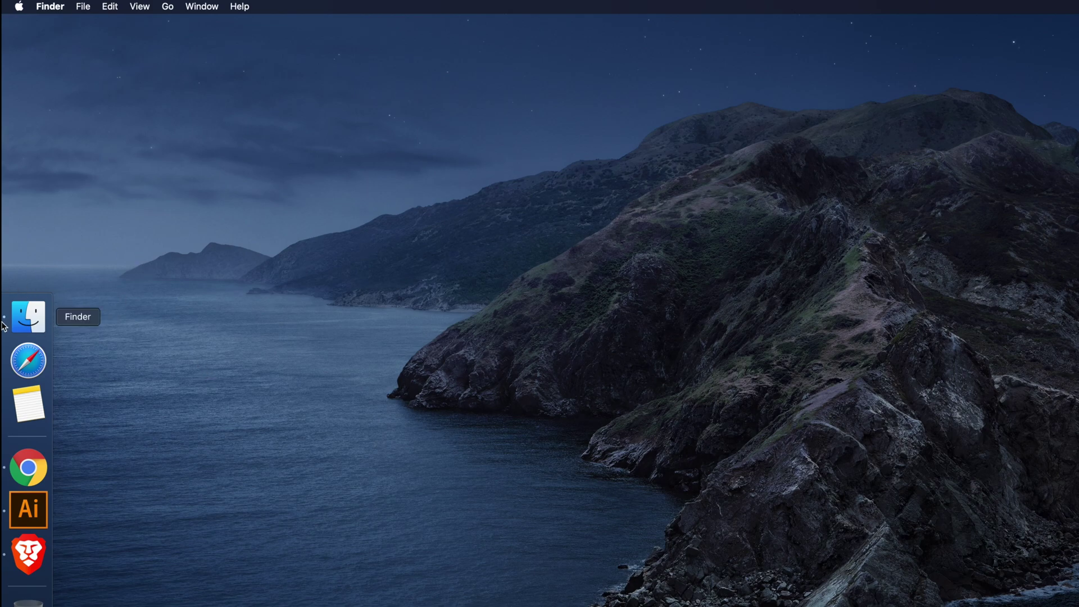
click(32, 321)
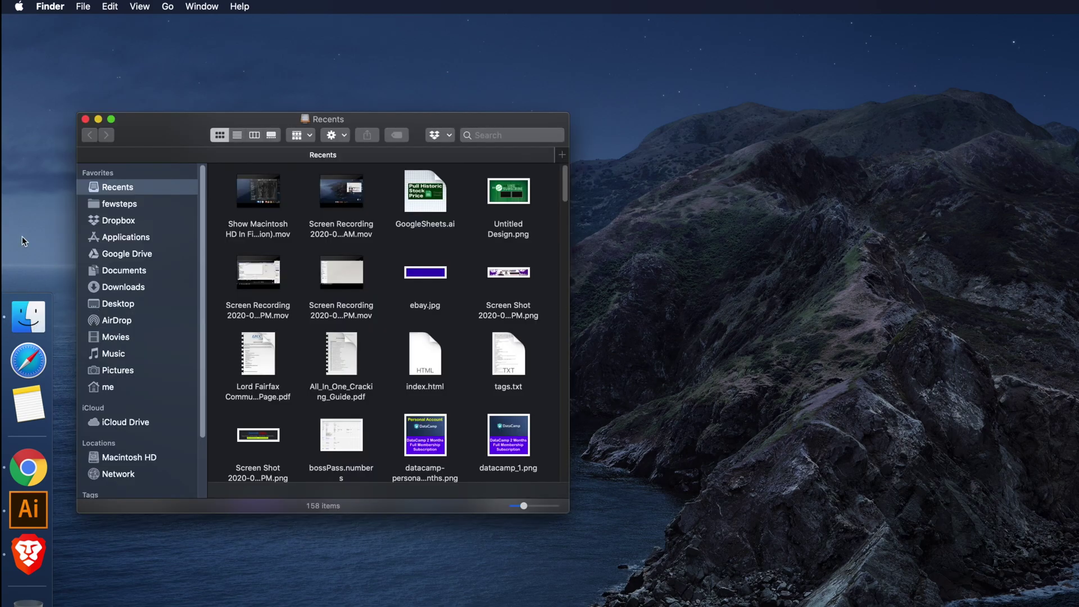
scroll(189, 285, down, 3)
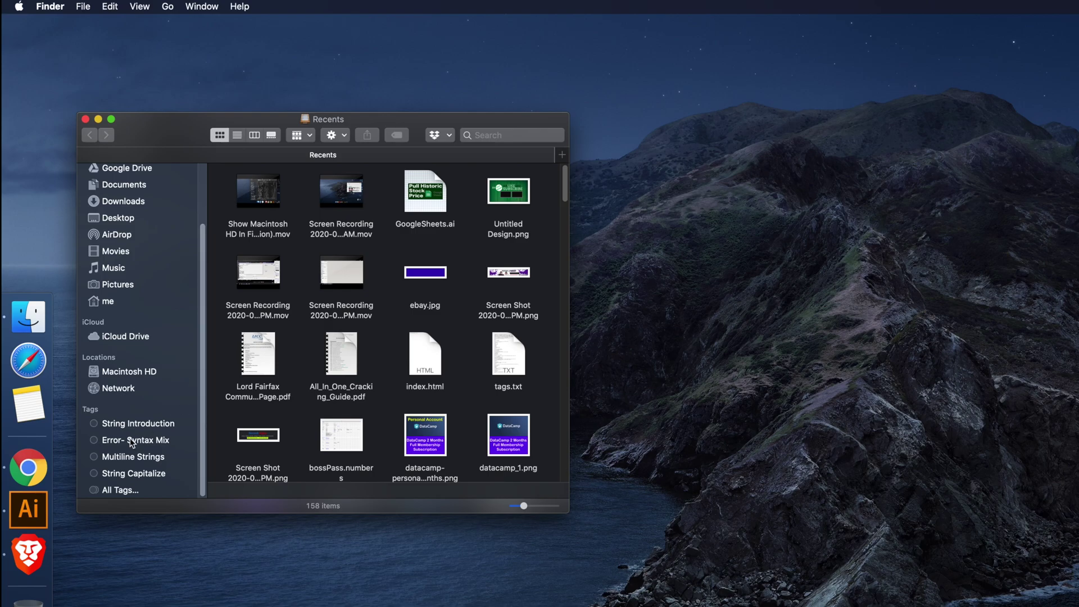
Browse All Tags, check the filing i-130 online tag's options unchanged, then close the window
click(120, 490)
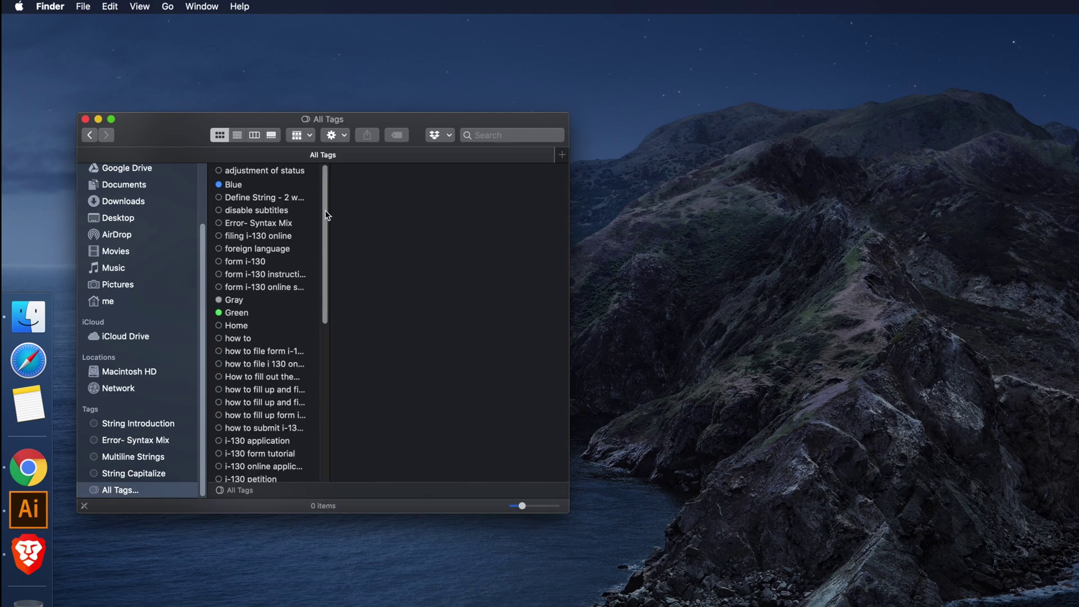
drag(323, 212, 309, 193)
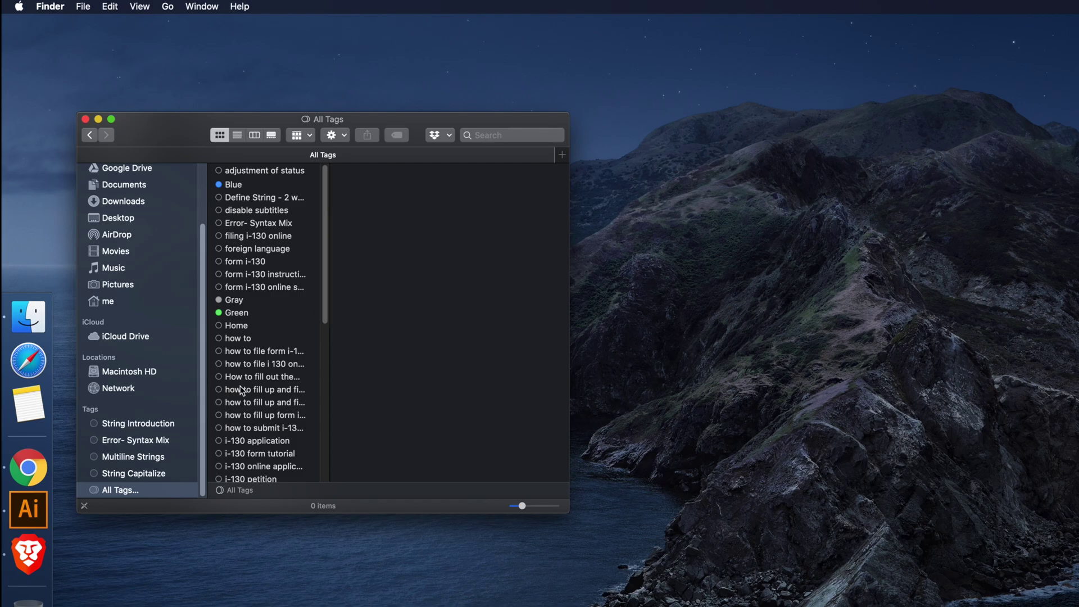
click(253, 236)
right_click(252, 240)
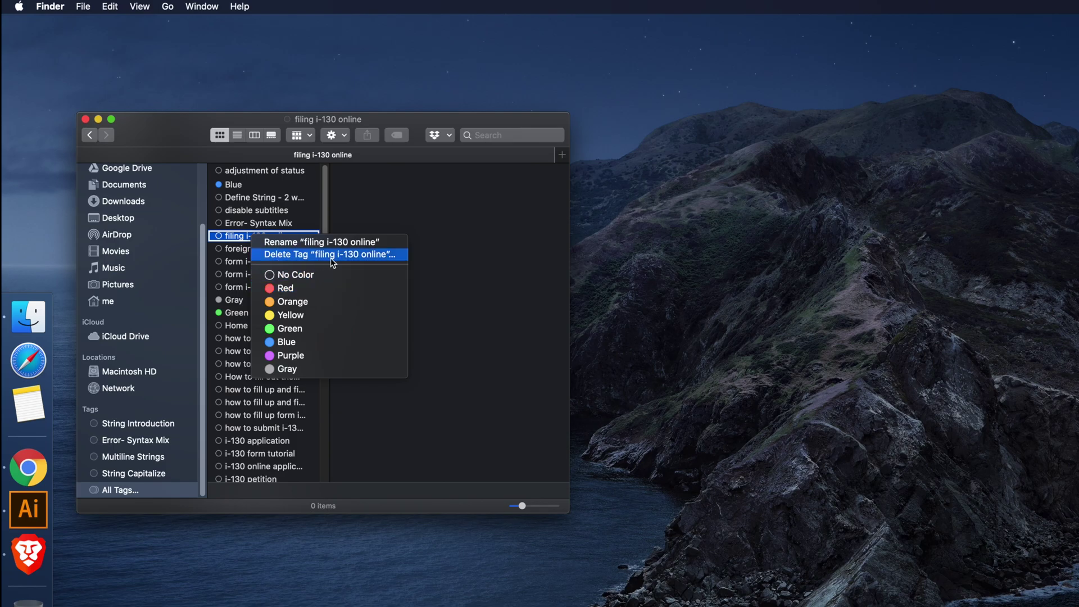
click(327, 191)
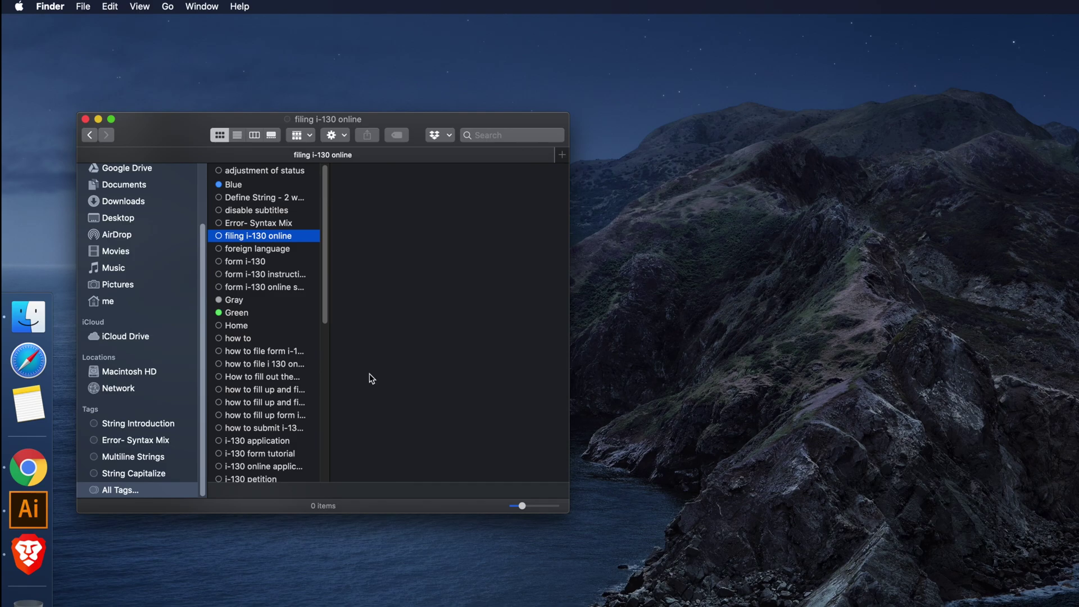
key(super+w)
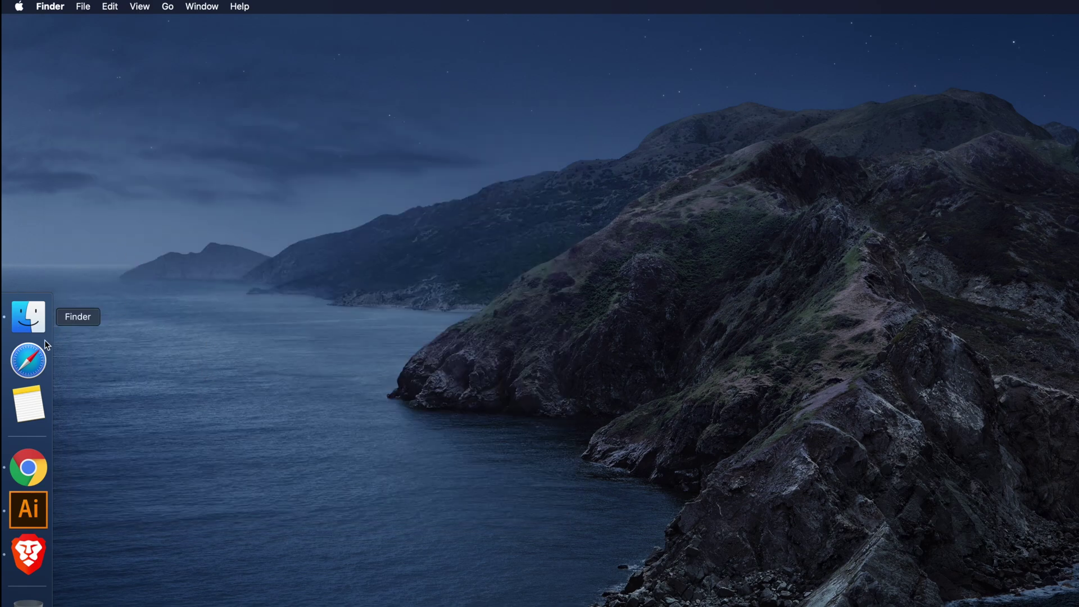
Reopen Finder, show the empty String Introduction tag, and open the Finder menu
click(40, 319)
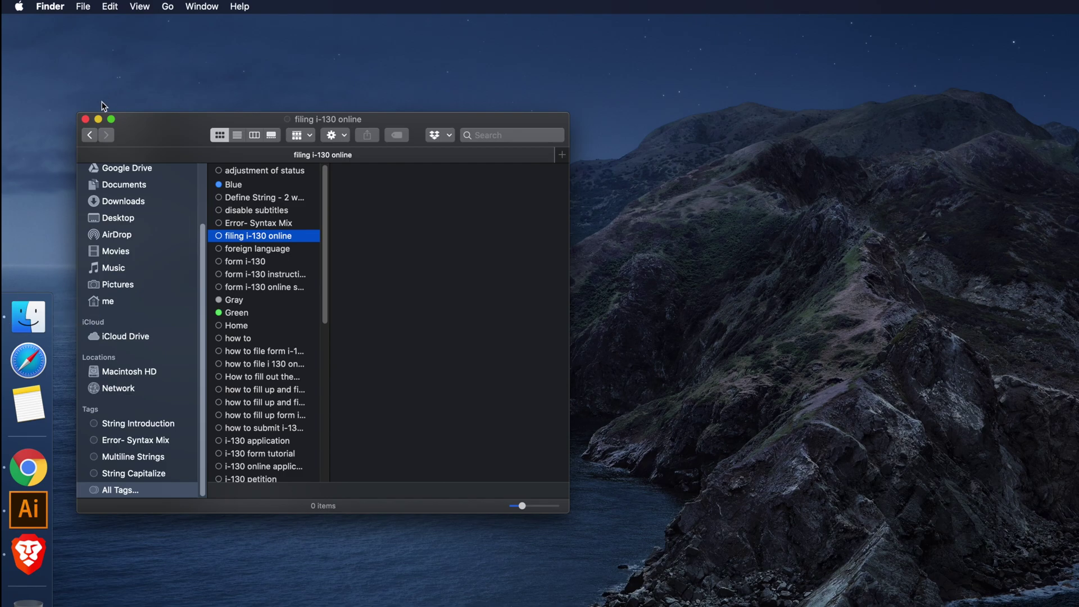
click(85, 120)
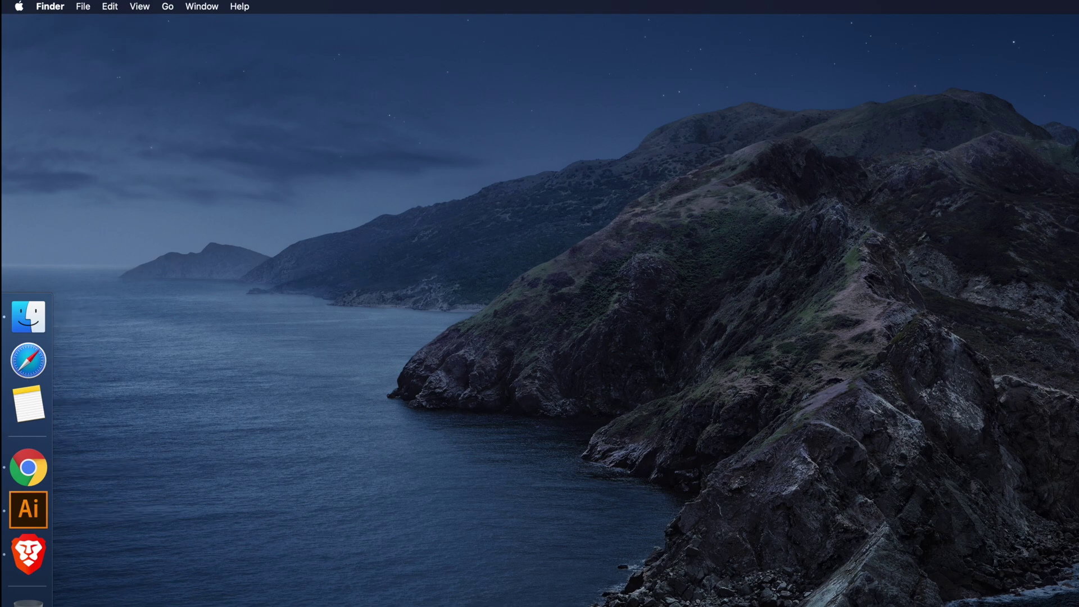
click(25, 324)
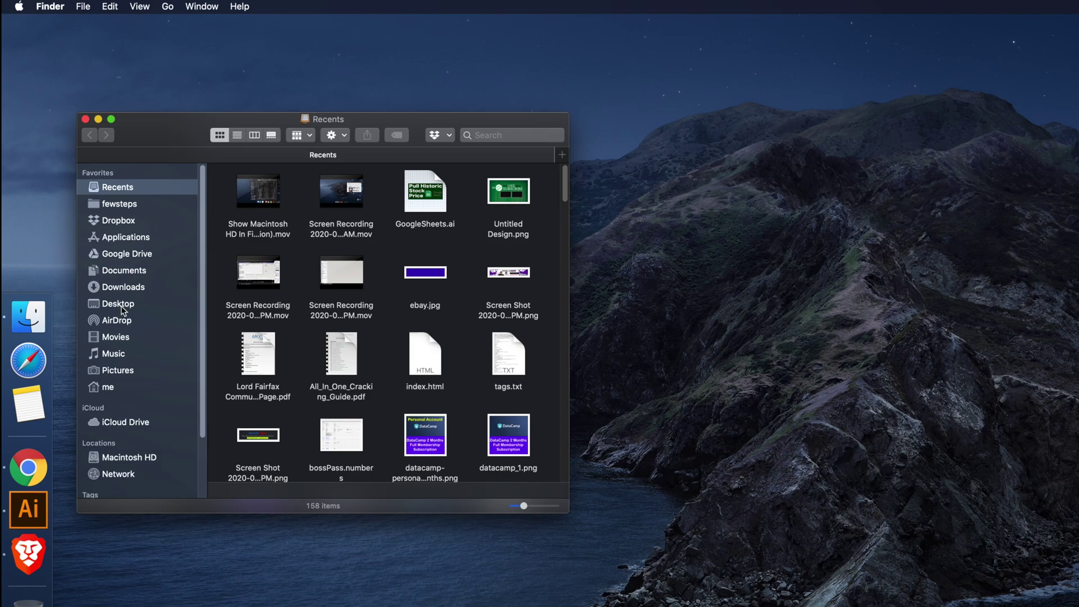
scroll(120, 483, down, 3)
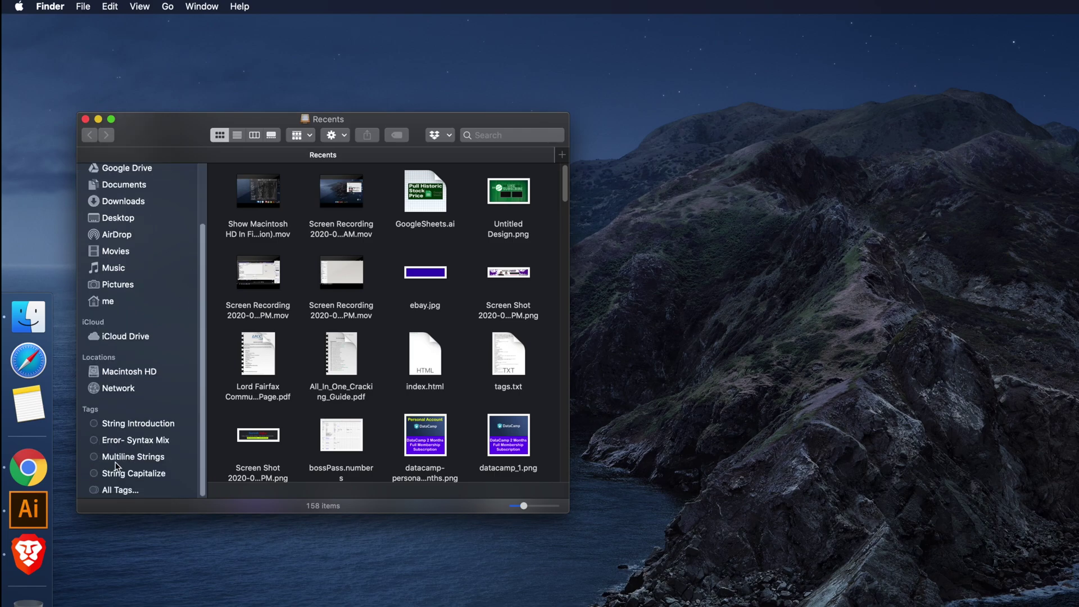
click(111, 425)
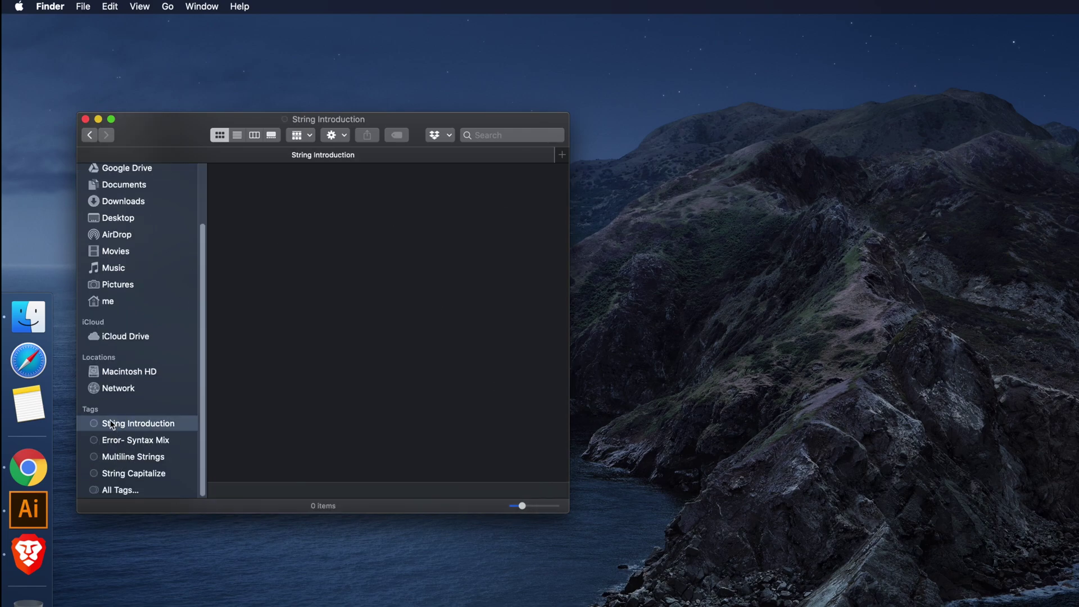
click(51, 8)
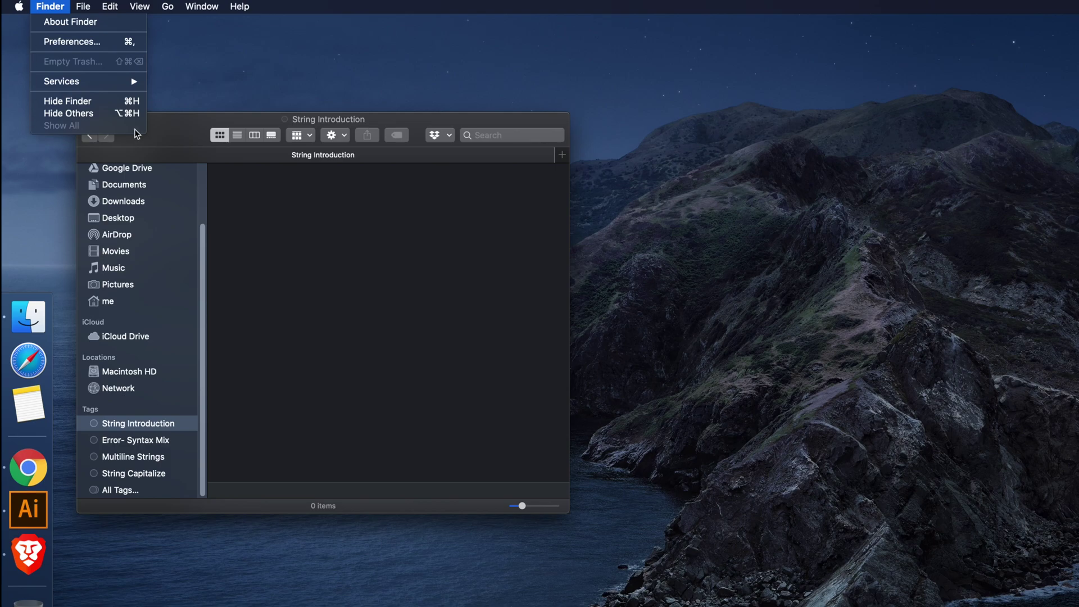
Open Finder Preferences, move it up-left, and show the Tags pane listing sidebar tags
click(65, 41)
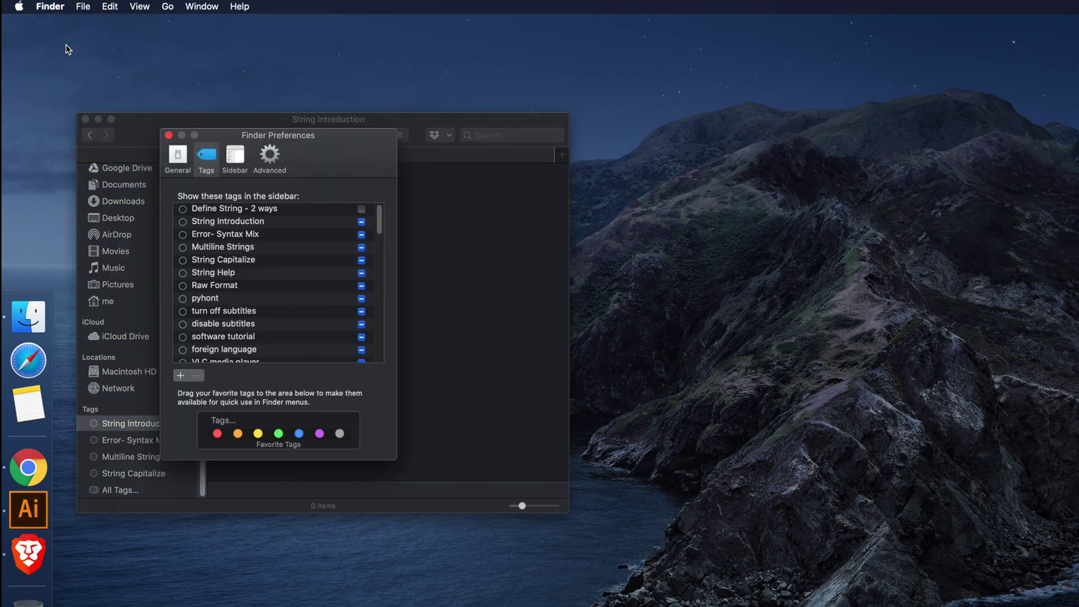
drag(238, 137, 180, 70)
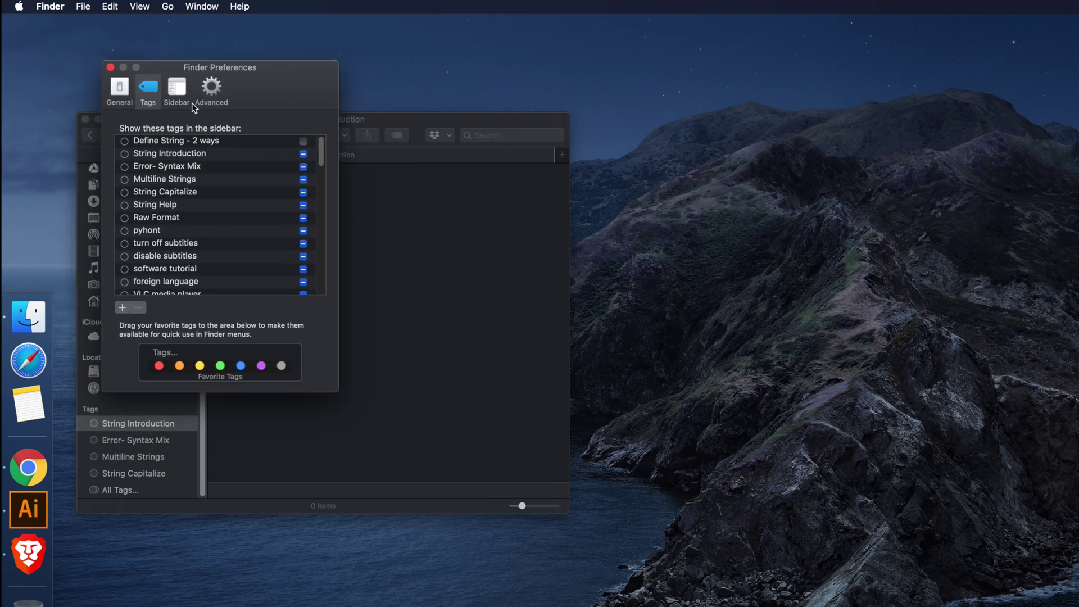
click(119, 94)
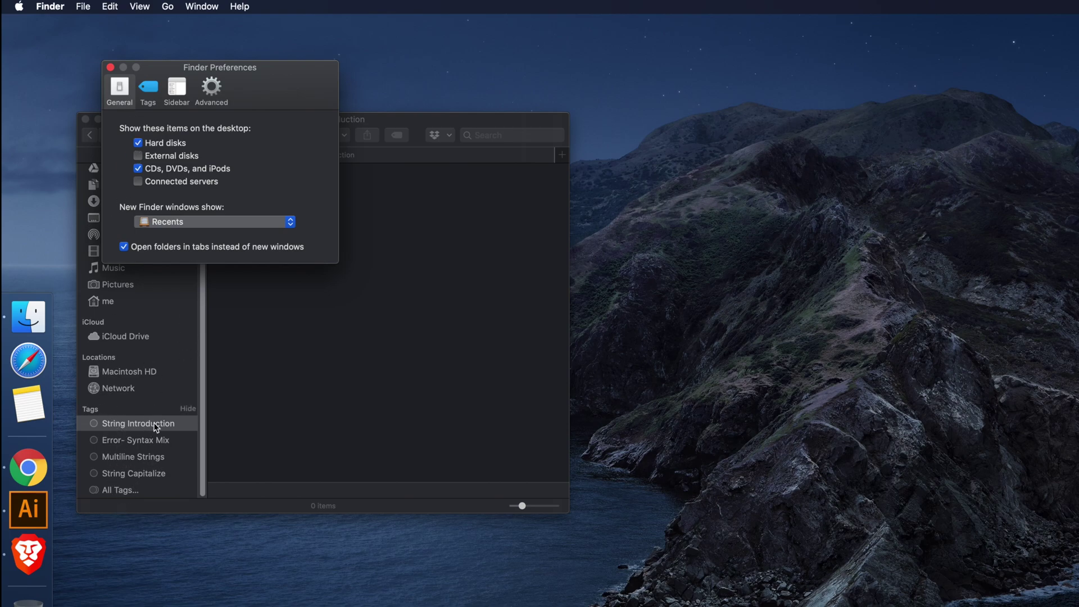
click(150, 97)
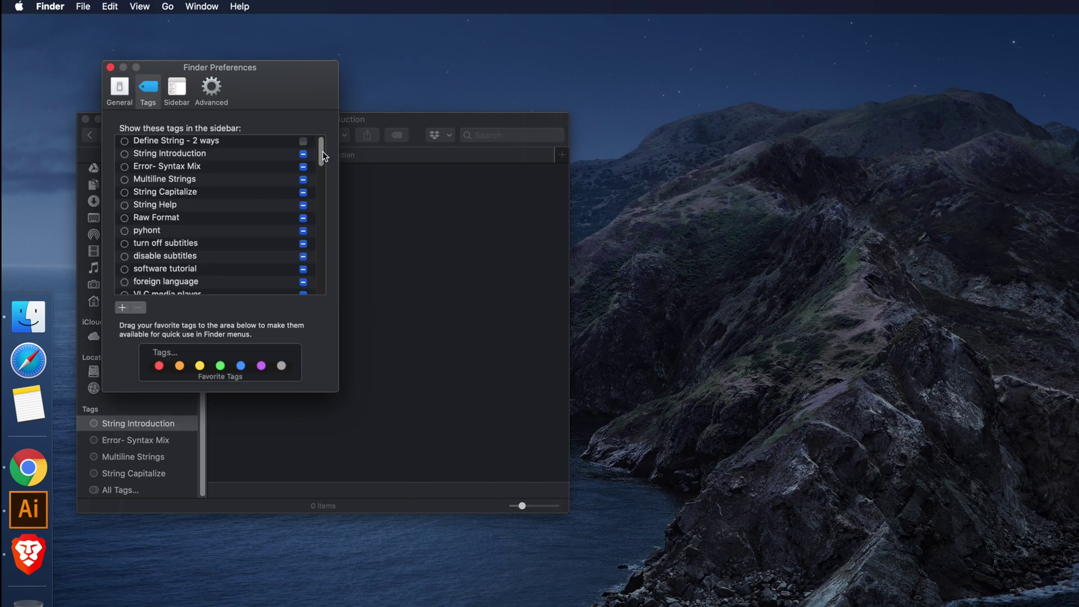
drag(321, 150, 315, 111)
Delete the Error- Syntax Mix tag from the Tags list and confirm the deletion
click(161, 172)
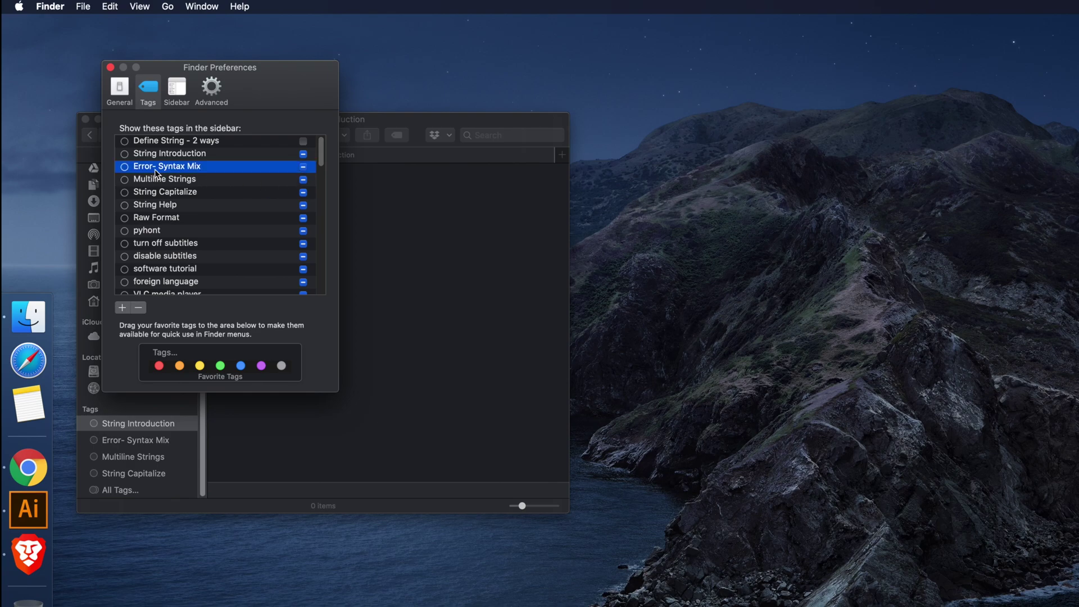
right_click(159, 172)
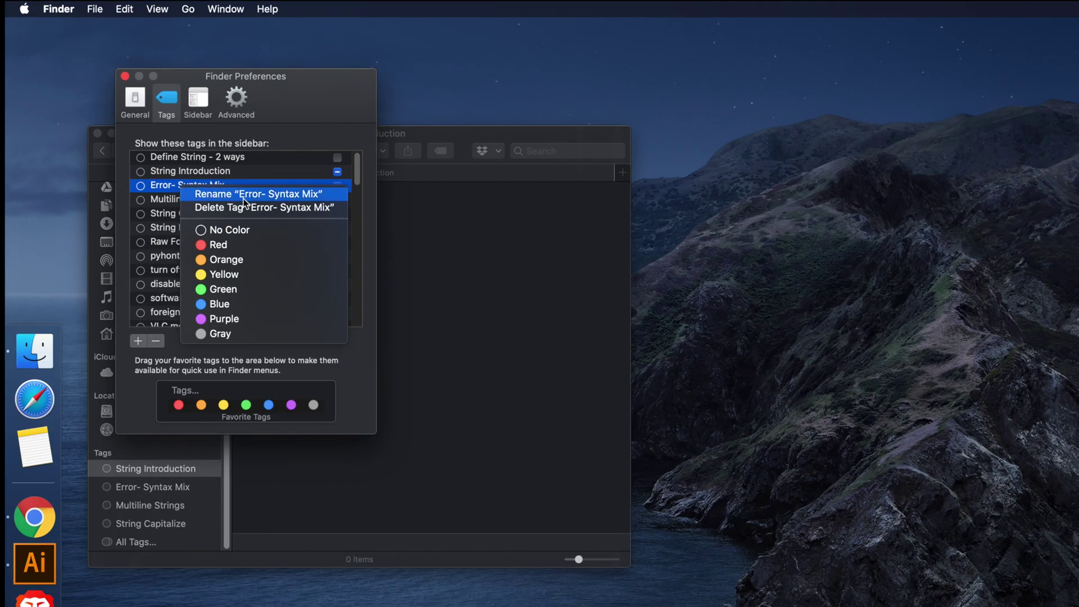
click(244, 208)
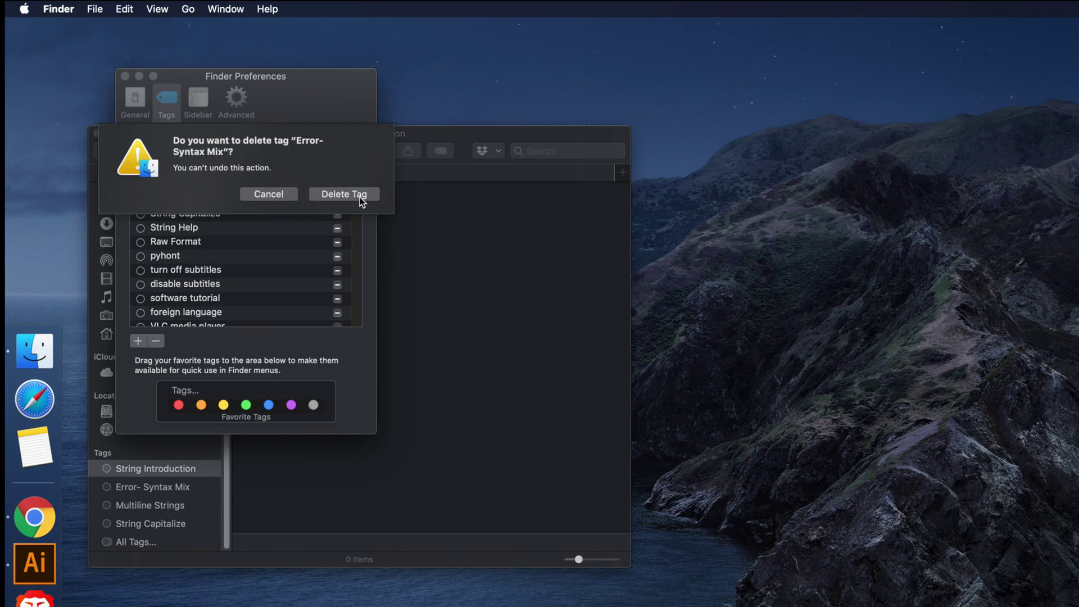
click(336, 197)
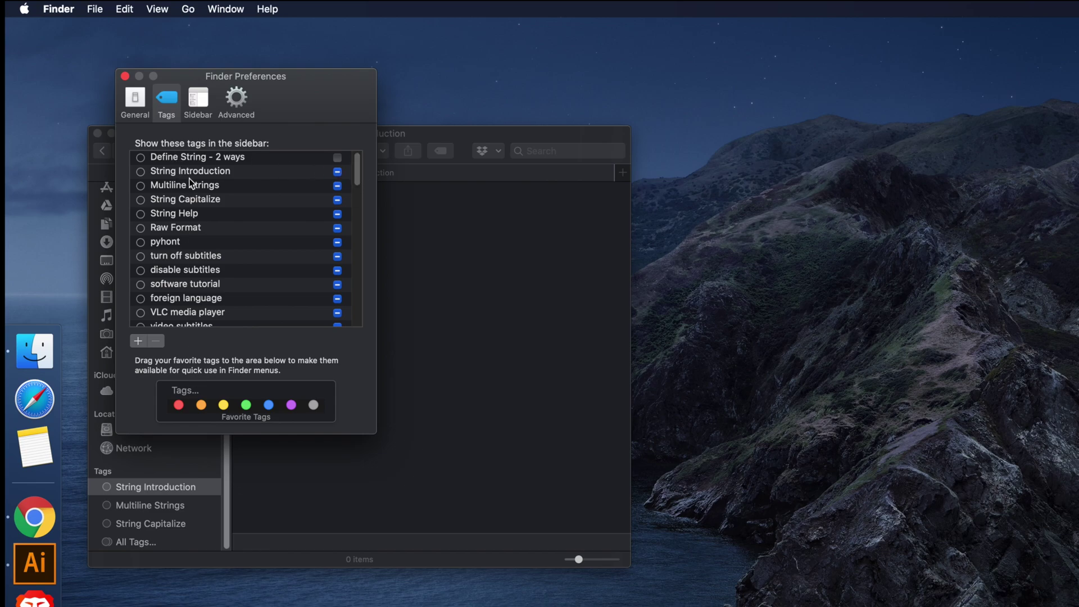
drag(357, 171, 351, 131)
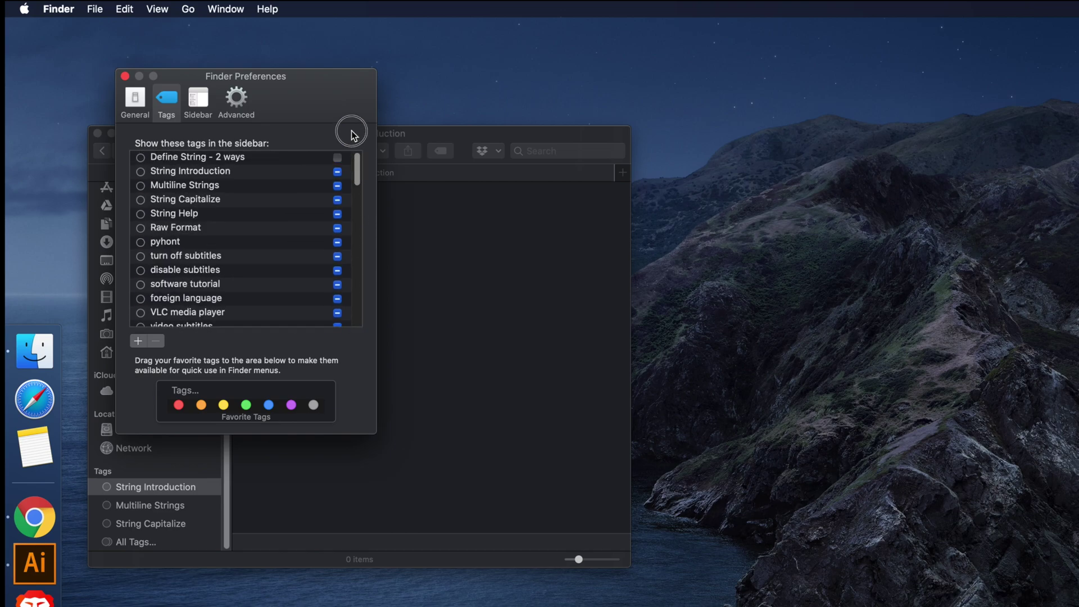
Select every custom tag from Define String - 2 ways down to form i-130, excluding color tags
click(195, 159)
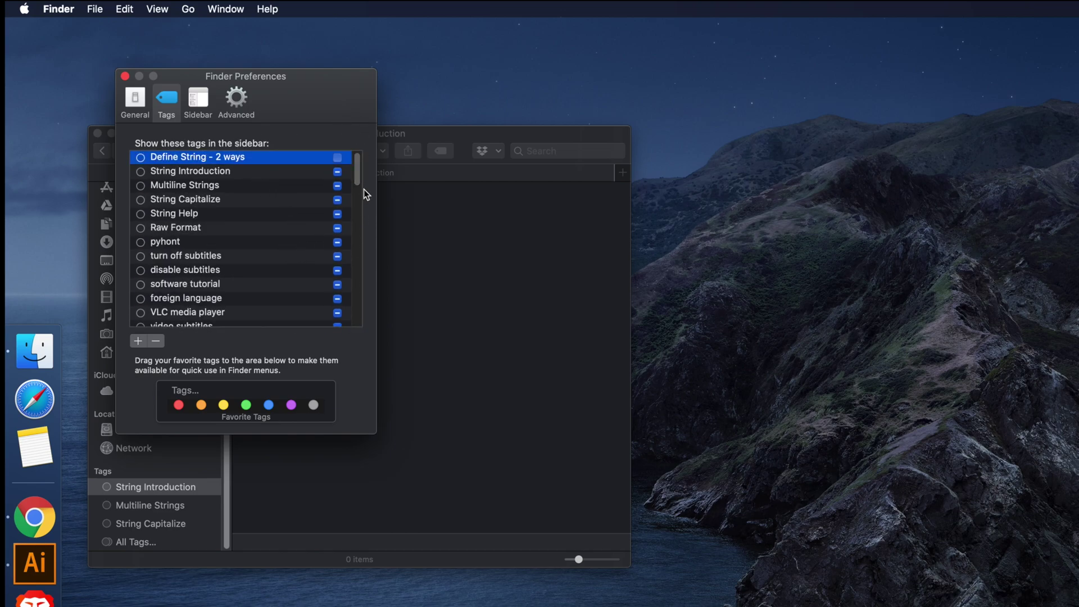
shift+click(210, 174)
key(shift+Down)
key(shift+Down)
key(shift+Down)
key(shift+Down)
key(shift+Down)
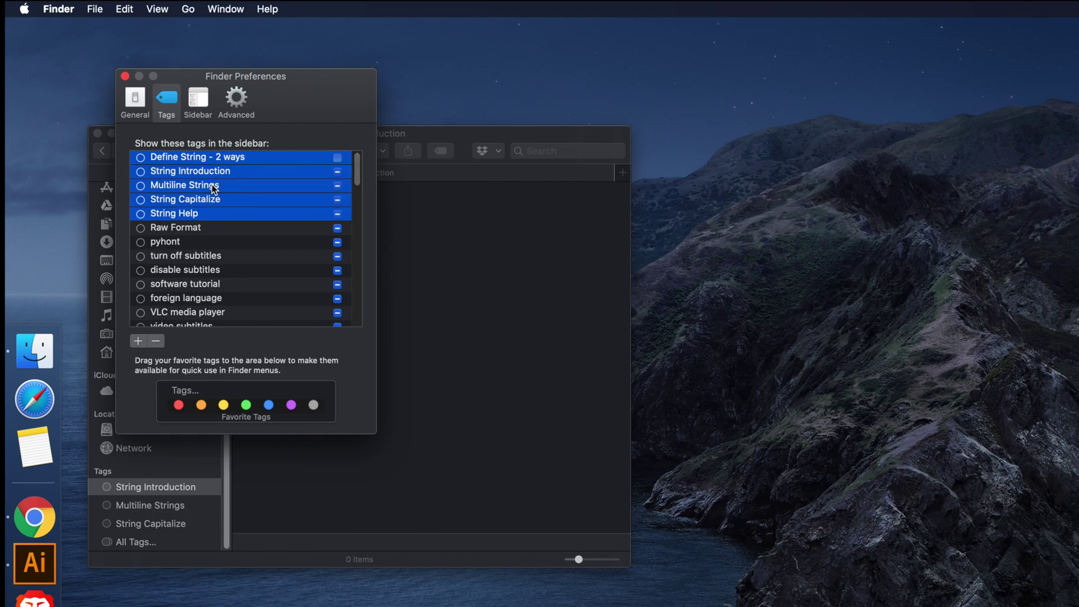
key(shift+Down)
key(shift+Down)
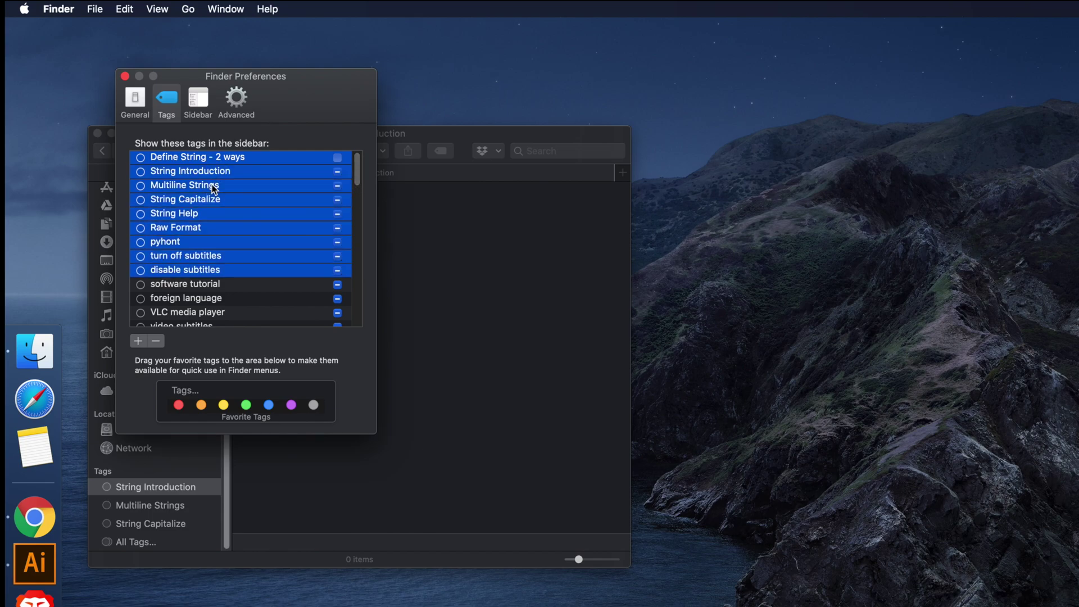
key(shift+Down)
key(shift+Down)
key(shift+Down)
key(shift+Down)
key(shift+Down)
key(shift+Down)
key(shift+Down)
key(shift+Down)
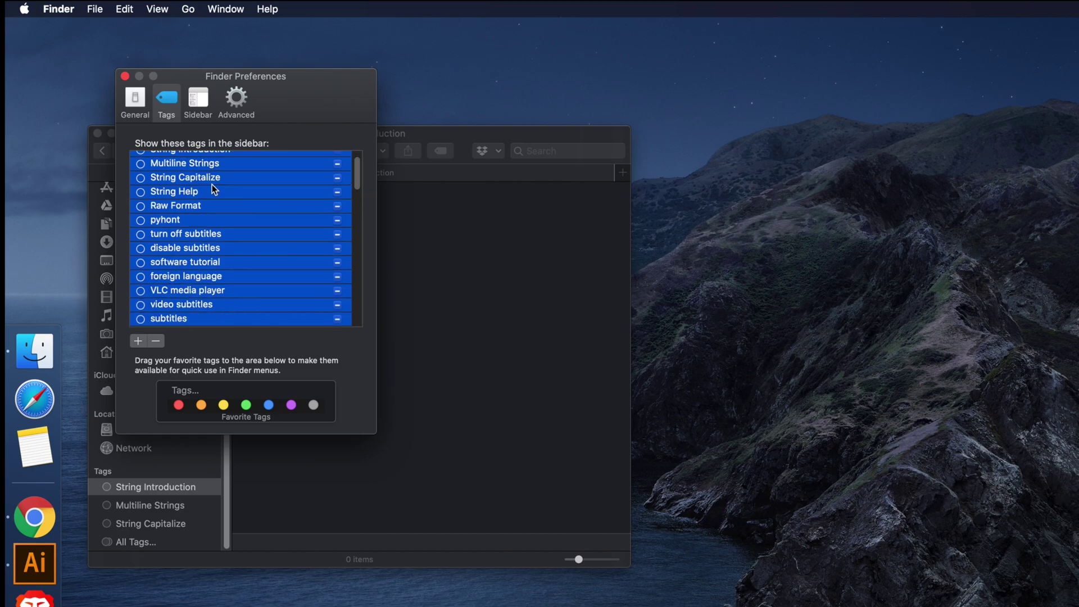
key(shift+Down)
key(shift+Down)
key(shift+Down)
key(shift+Down)
key(shift+Down)
key(shift+Down)
key(shift+Down)
key(shift+Down)
key(shift+Down)
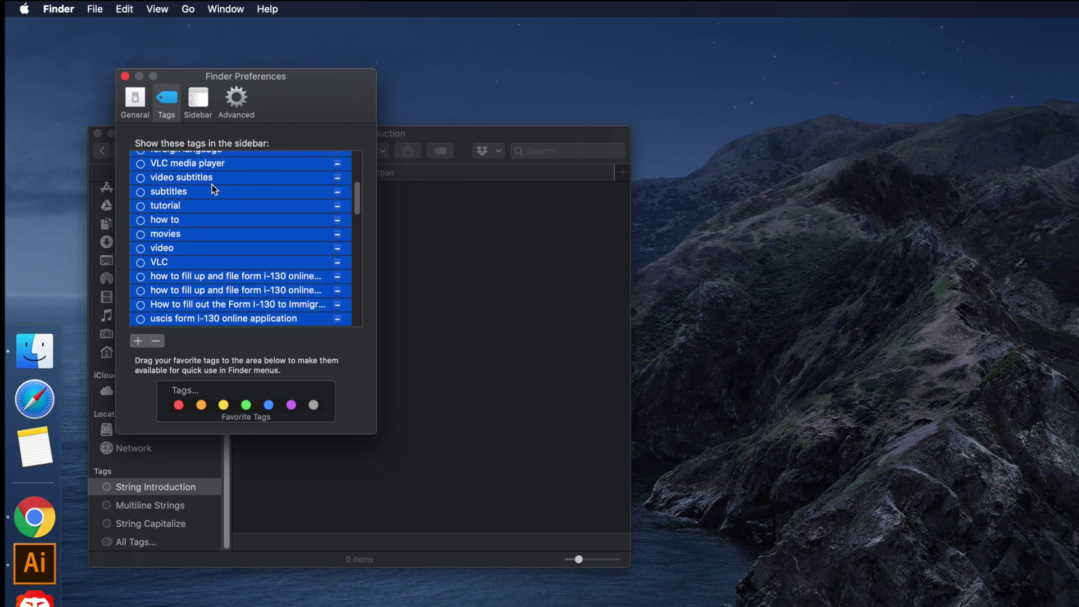
key(shift+Down)
key(shift+Down)
key(shift+Down)
key(shift+Down)
key(shift+Down)
key(shift+Down)
key(shift+Down)
key(shift+Down)
key(shift+Down)
key(shift+Down)
key(shift+Down)
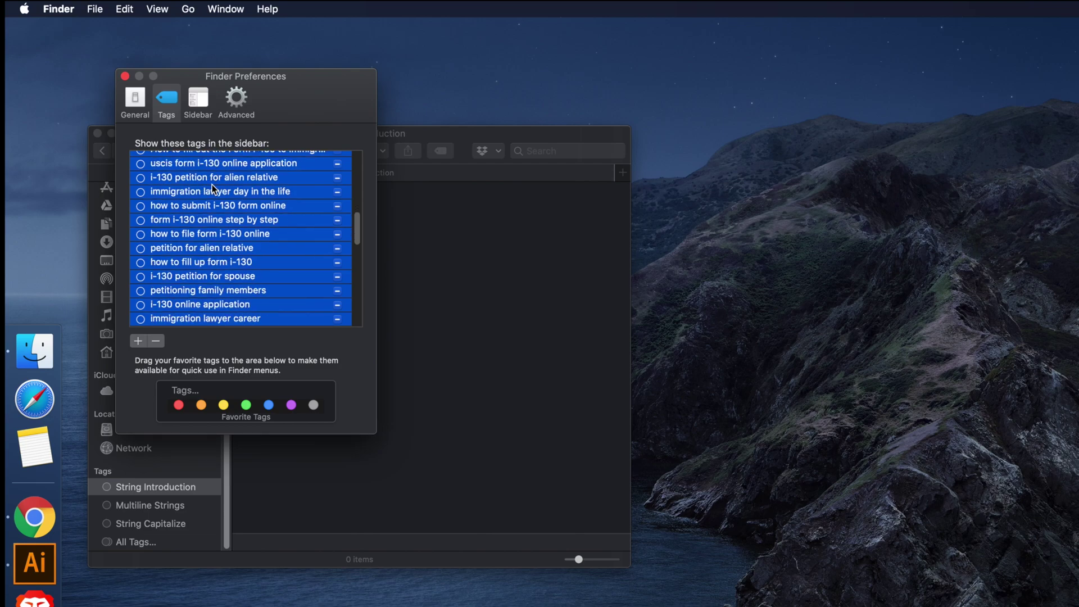
key(shift+Down)
key(shift+Down)
key(shift+Down)
key(shift+Down)
key(shift+Down)
key(shift+Down)
key(shift+Down)
key(shift+Down)
key(shift+Down)
key(shift+Down)
key(shift+Down)
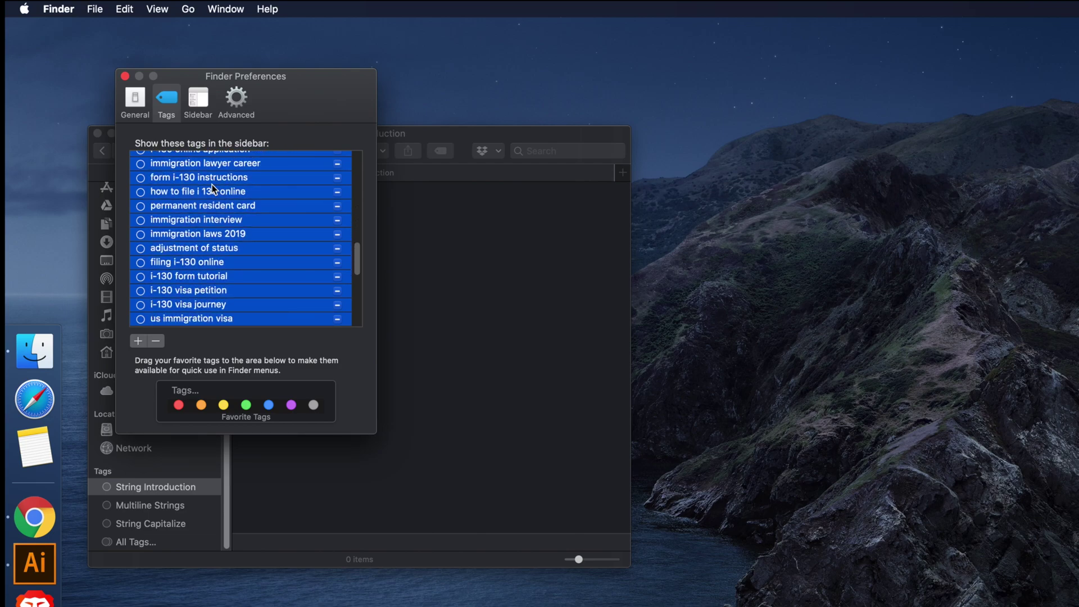
key(shift+Down)
key(shift+Down)
key(shift+Down)
key(shift+Down)
key(shift+Down)
key(shift+Down)
key(shift+Up)
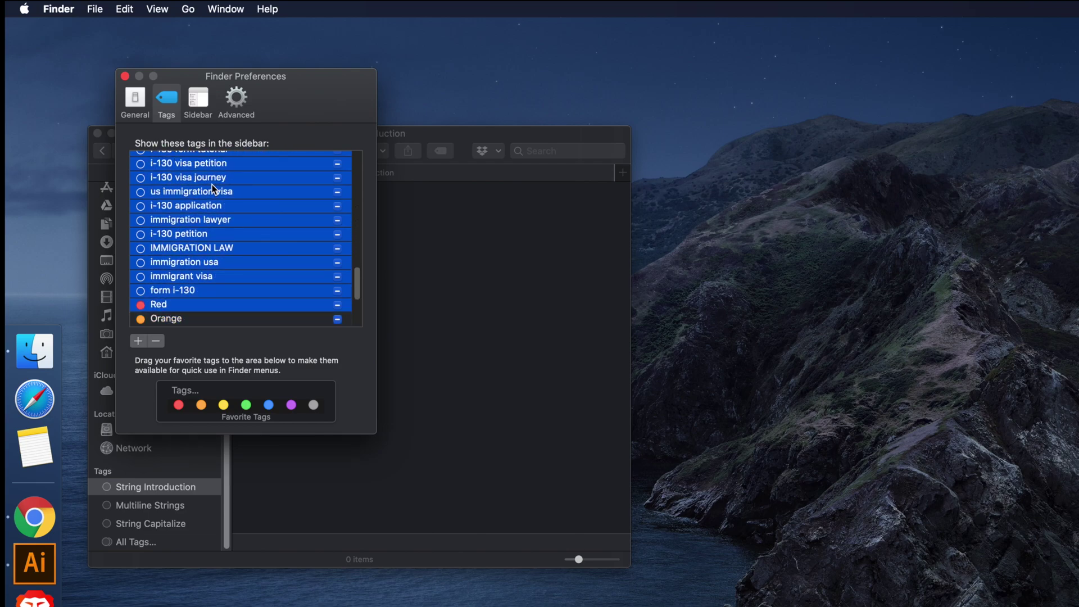
key(shift+Up)
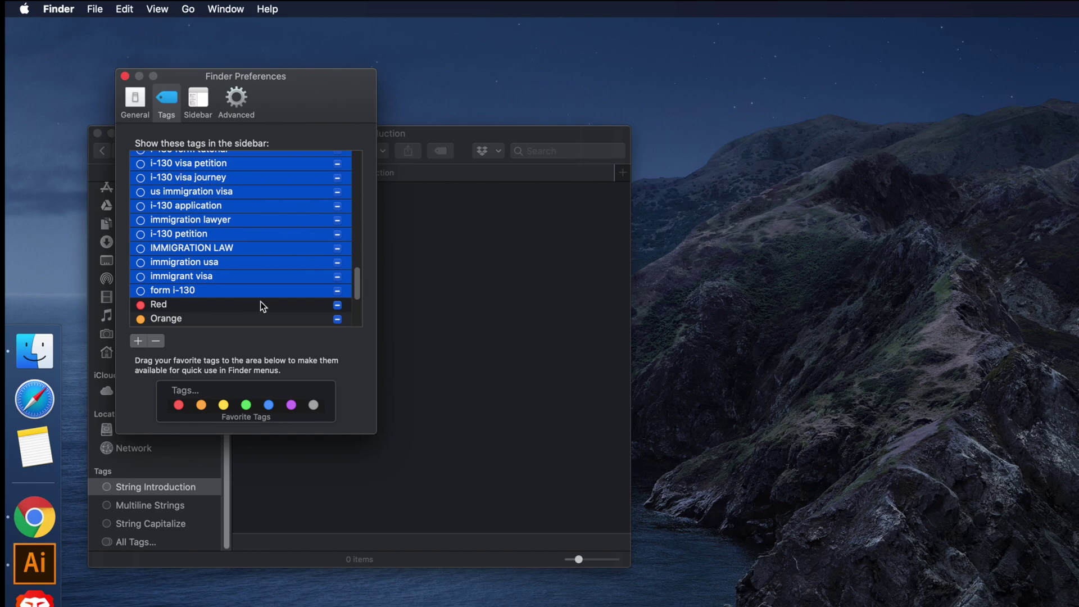
scroll(357, 284, down, 5)
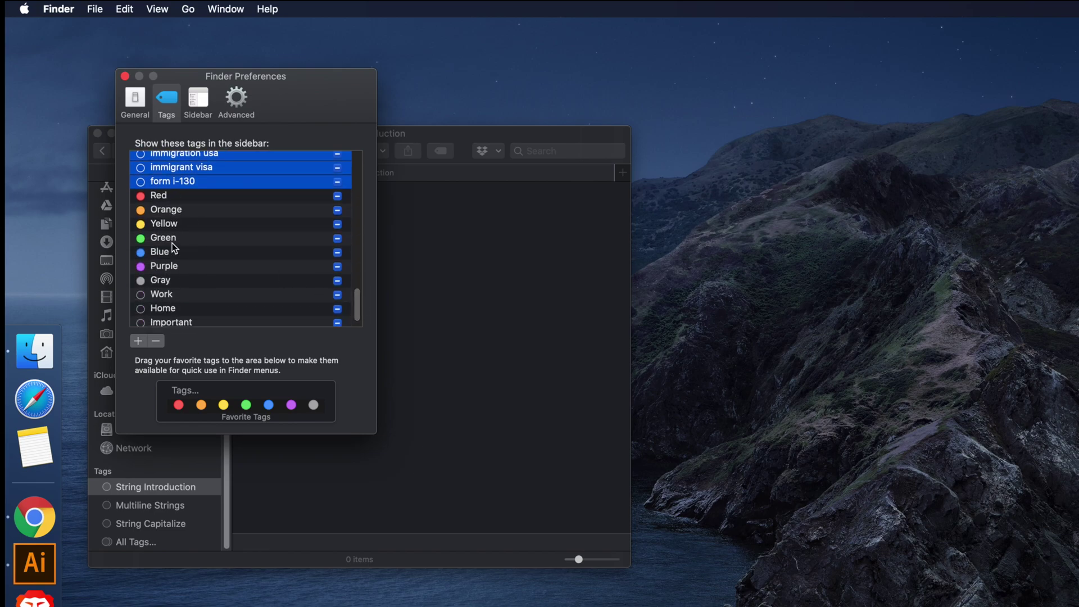
drag(357, 307, 370, 244)
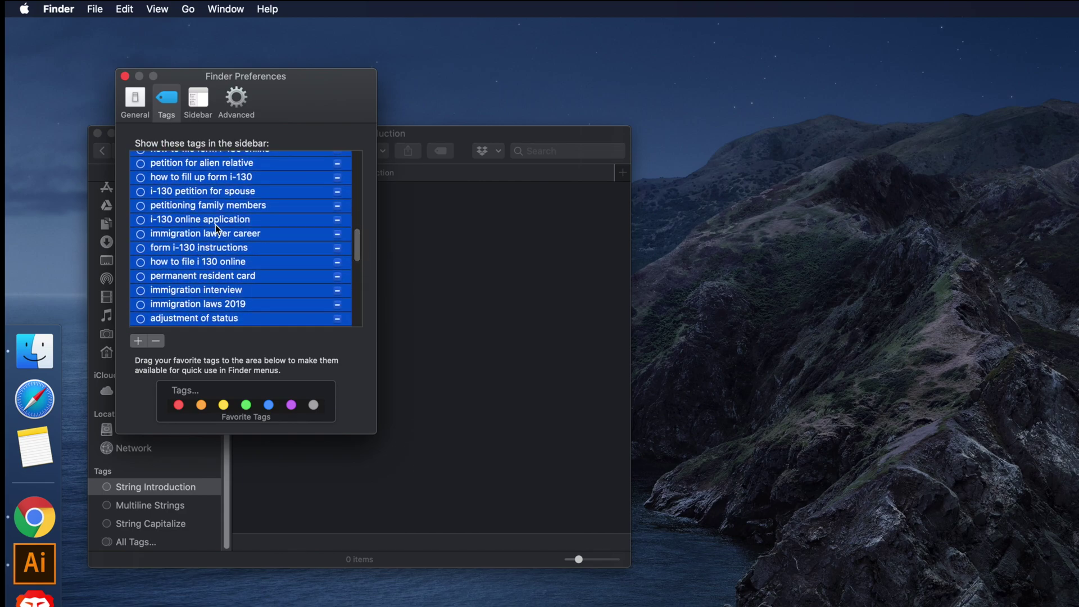
Delete the 52 selected custom tags and confirm the deletion
right_click(187, 224)
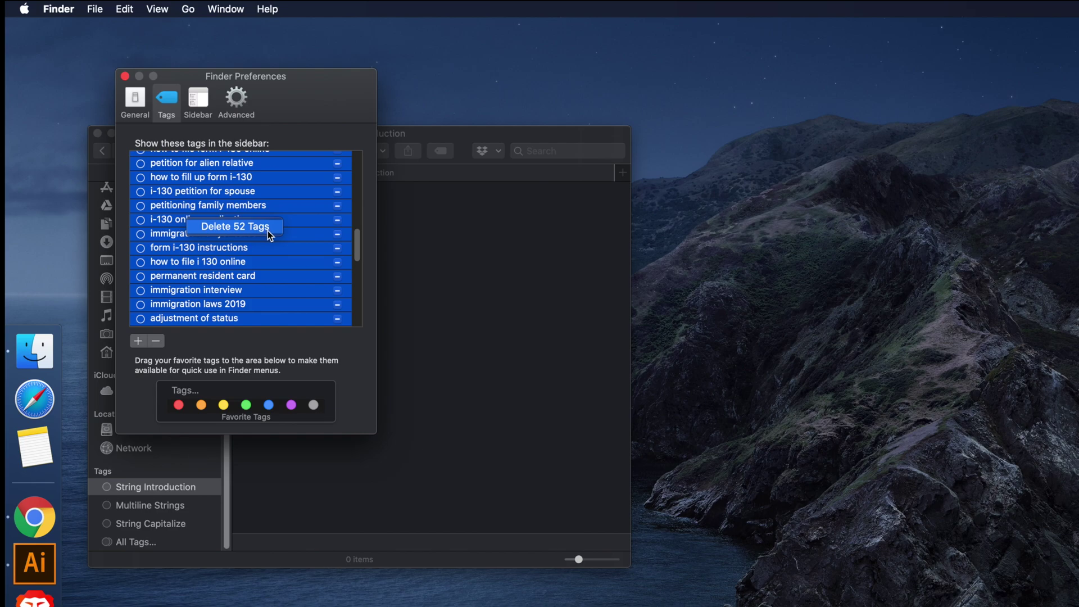
click(213, 230)
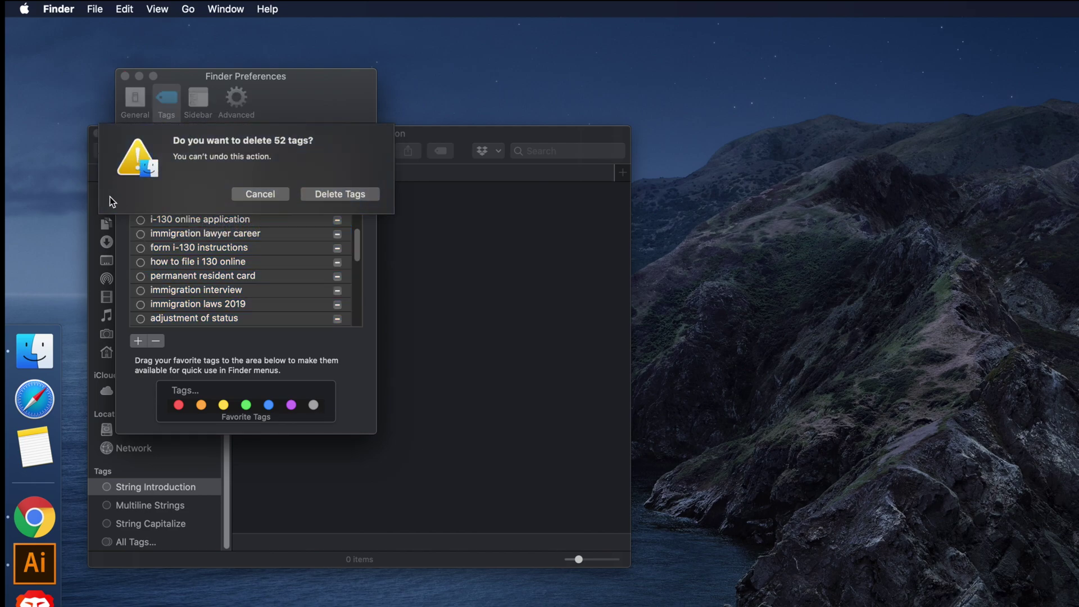
click(338, 195)
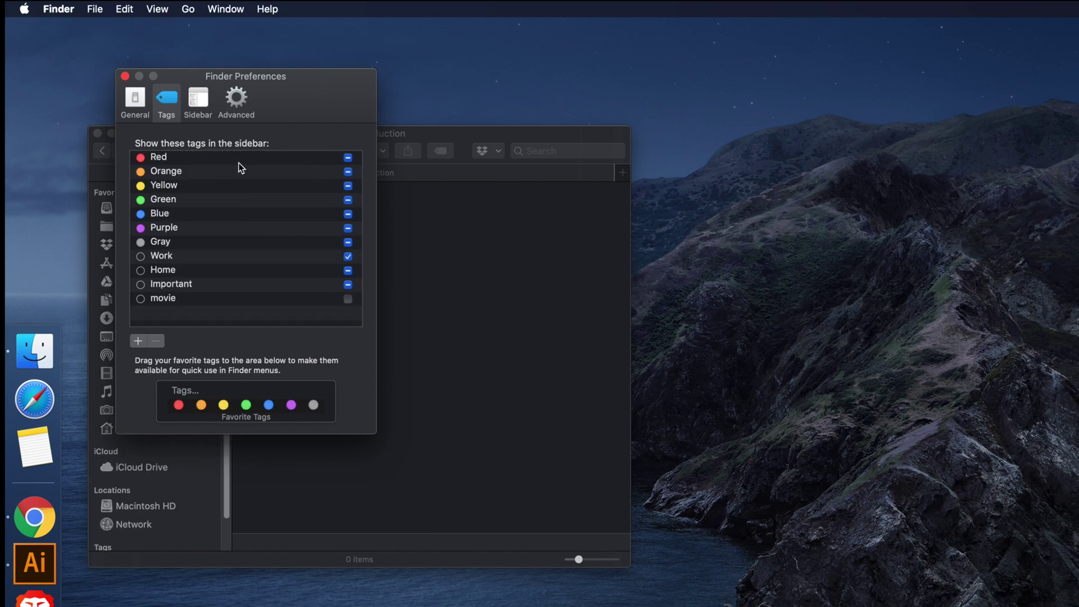
Select the Work, Home, Important and movie tags in the remaining list
click(248, 191)
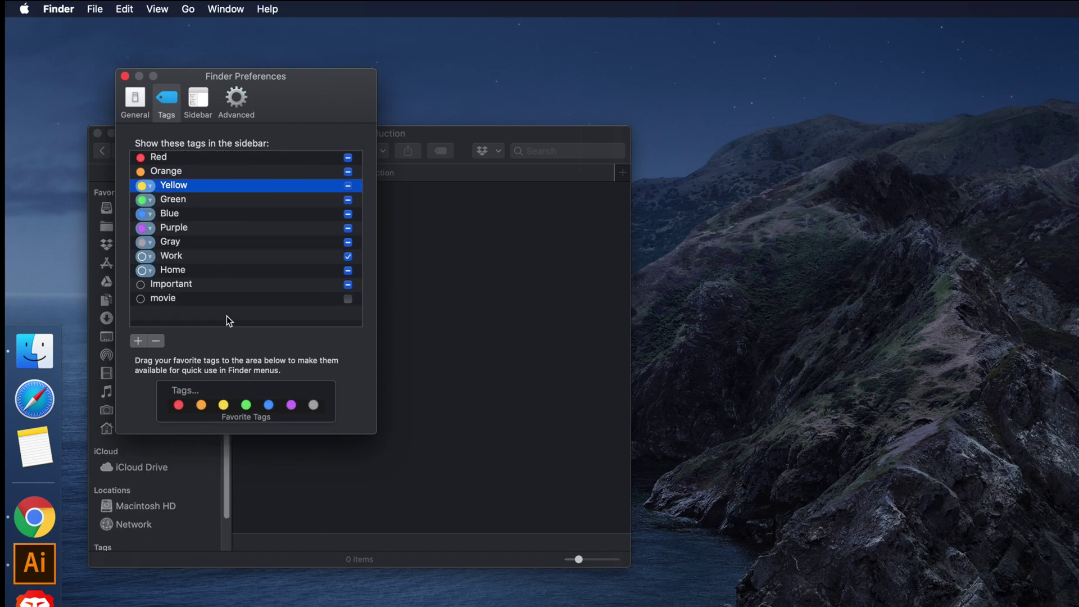
click(179, 285)
click(181, 255)
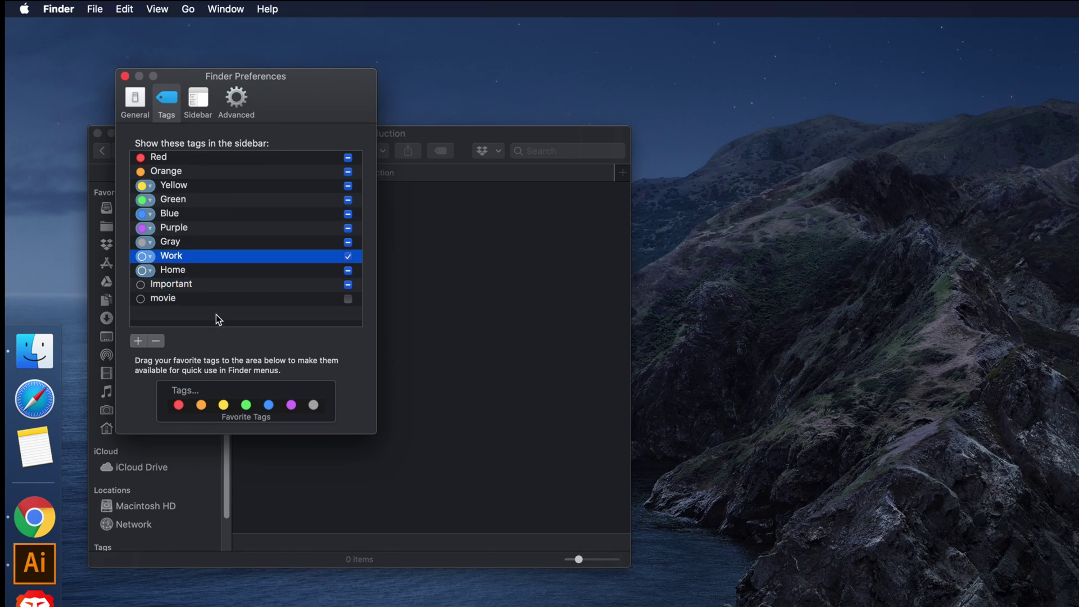
click(437, 294)
click(260, 83)
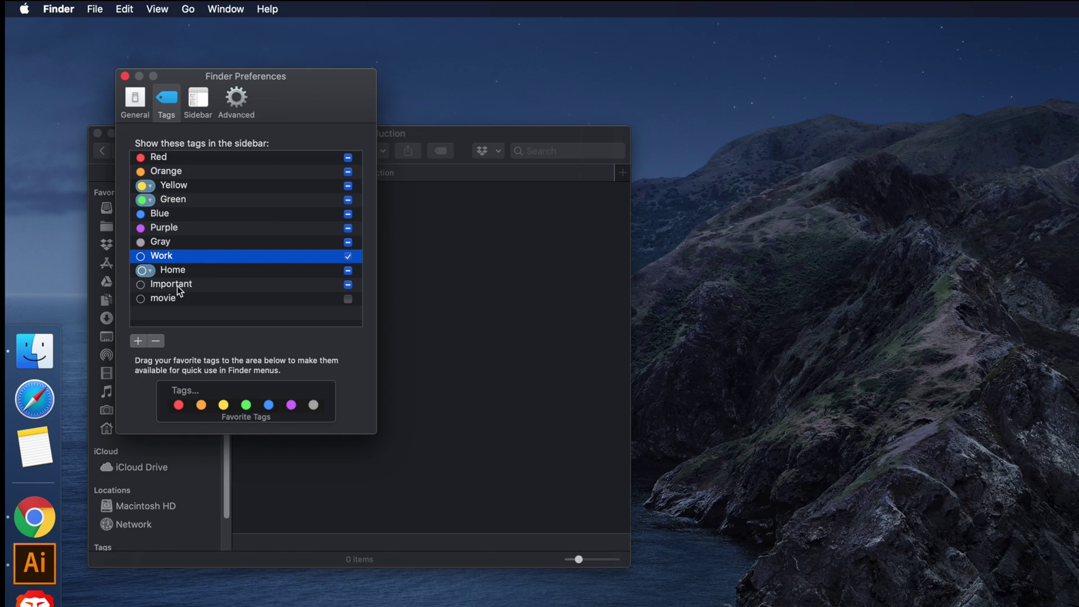
shift+click(174, 285)
shift+click(189, 296)
Delete the four selected tags and confirm with Delete Tags
right_click(181, 275)
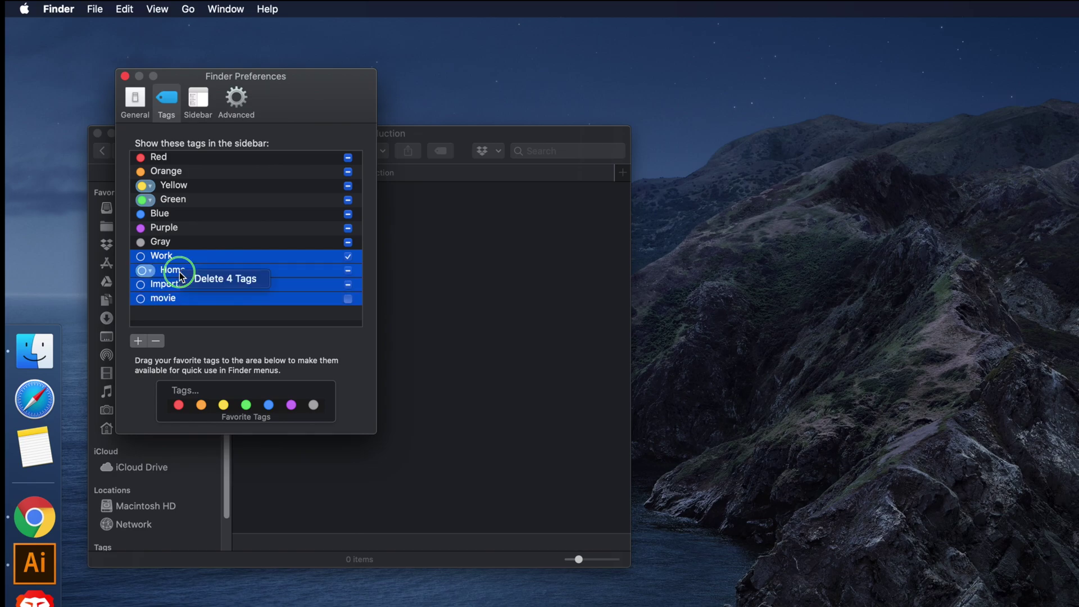
click(229, 280)
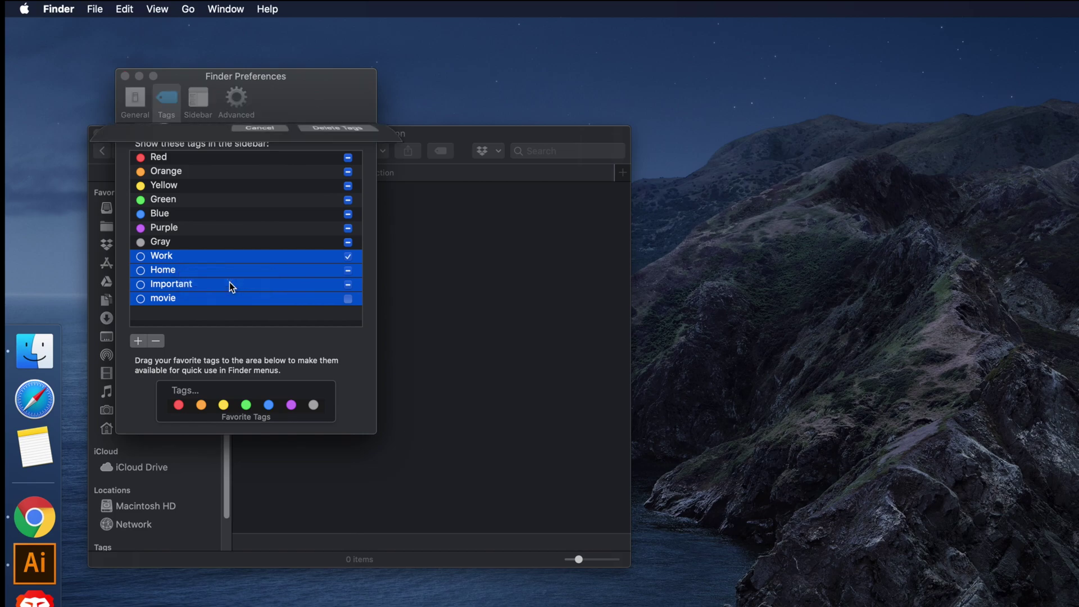
click(328, 199)
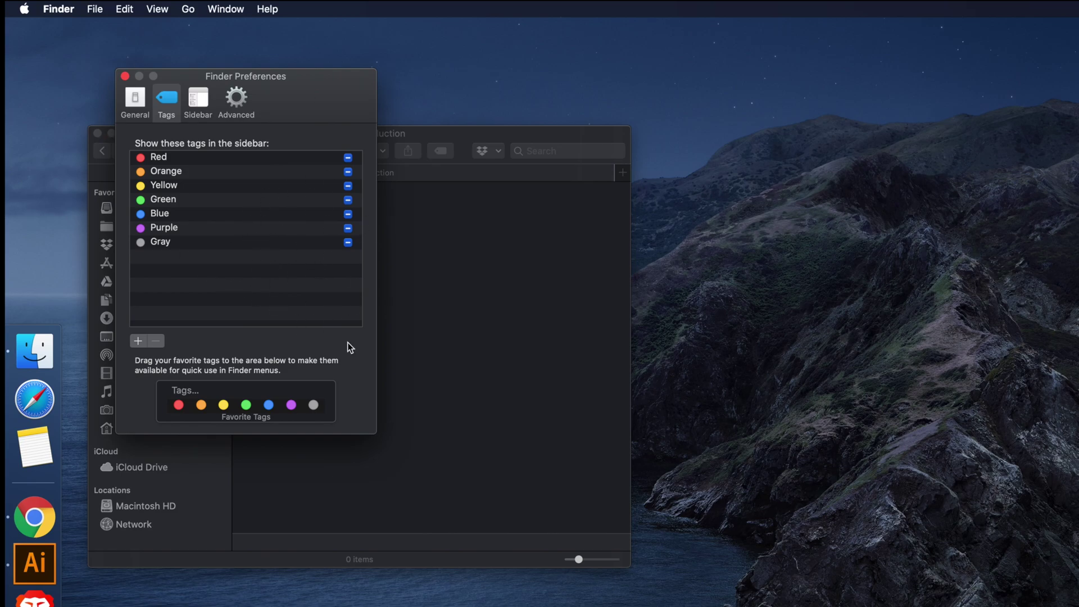
Close the Finder Preferences window, leaving the String Introduction window open
click(125, 76)
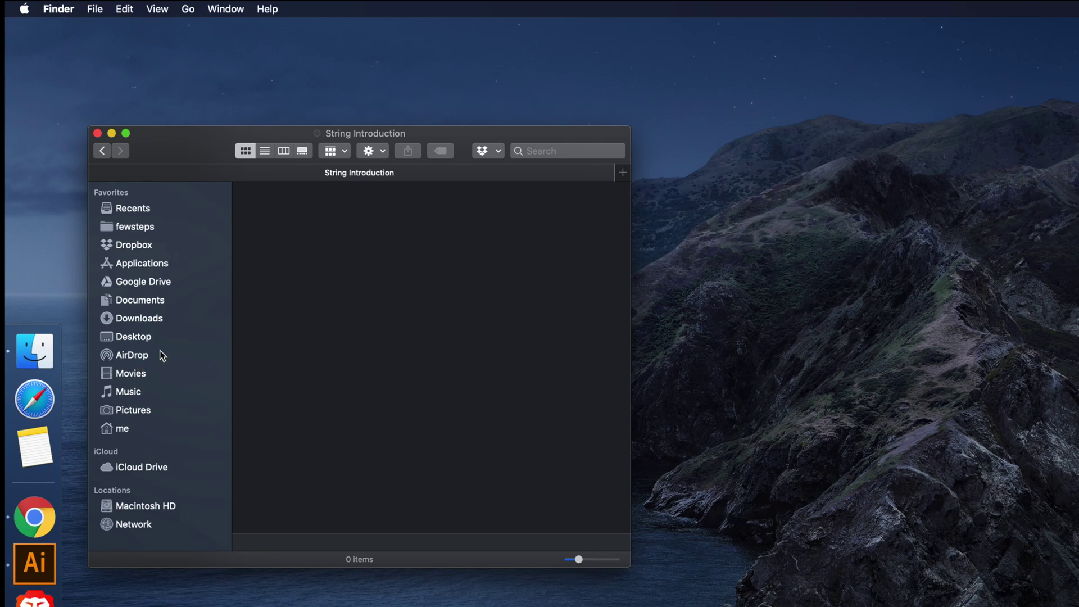